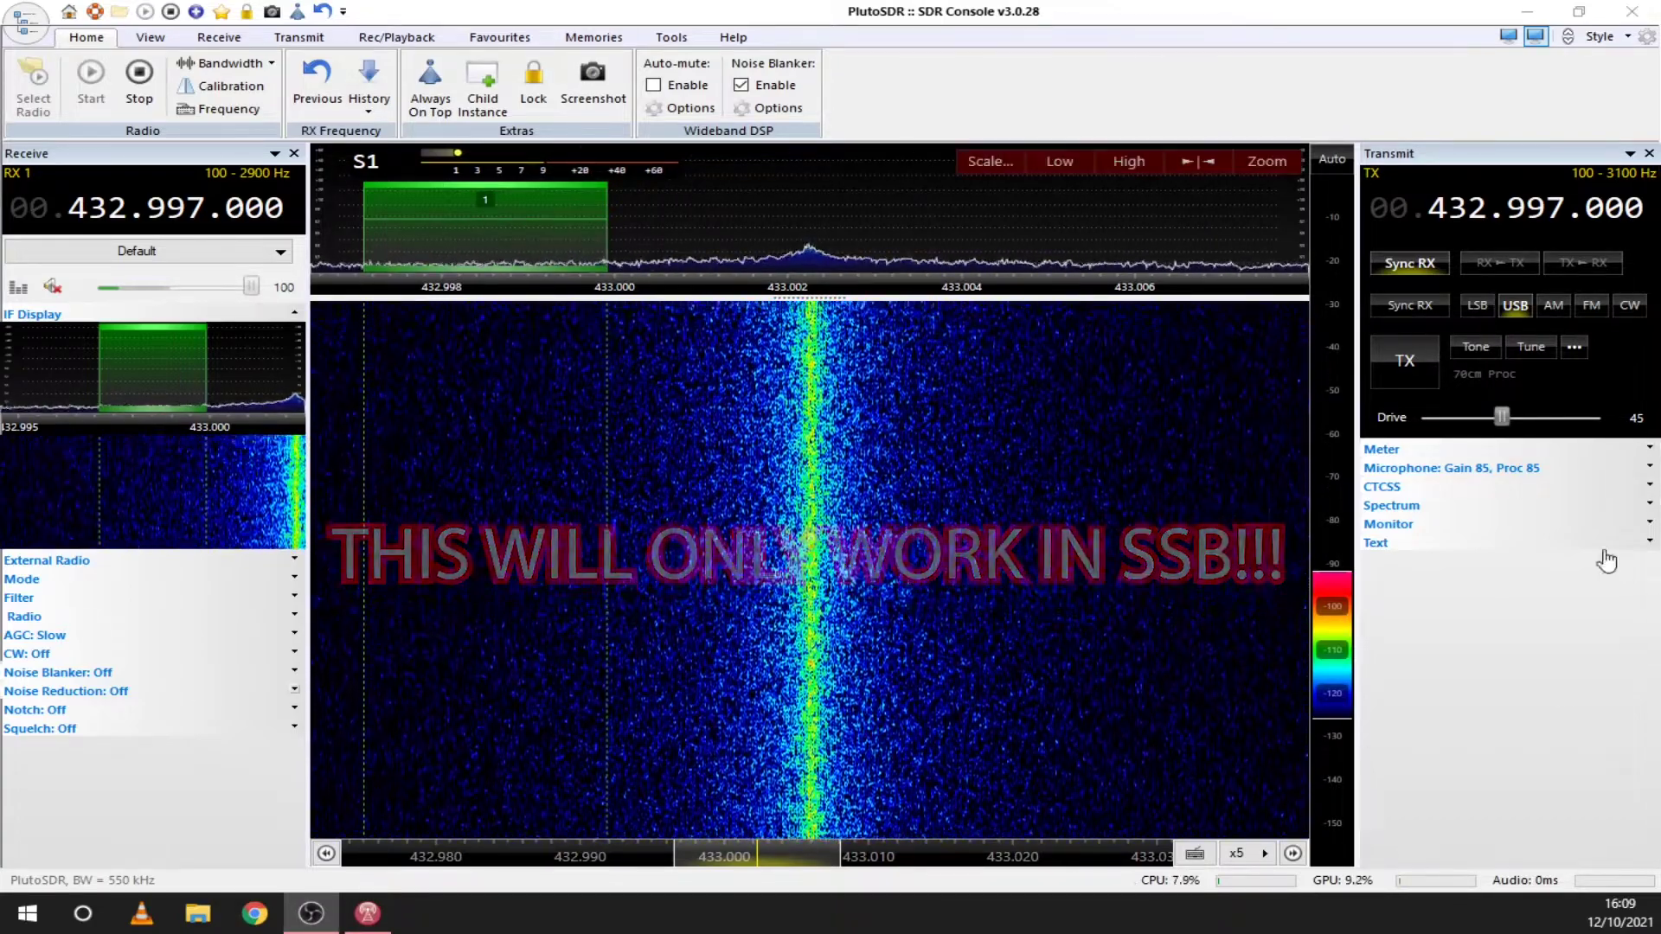
- Collapse the microphone settings and expand the waterfall Text options showing the 'CQ de YO9LIG' message
{"action": "left_click", "coordinate": [1417, 468]}
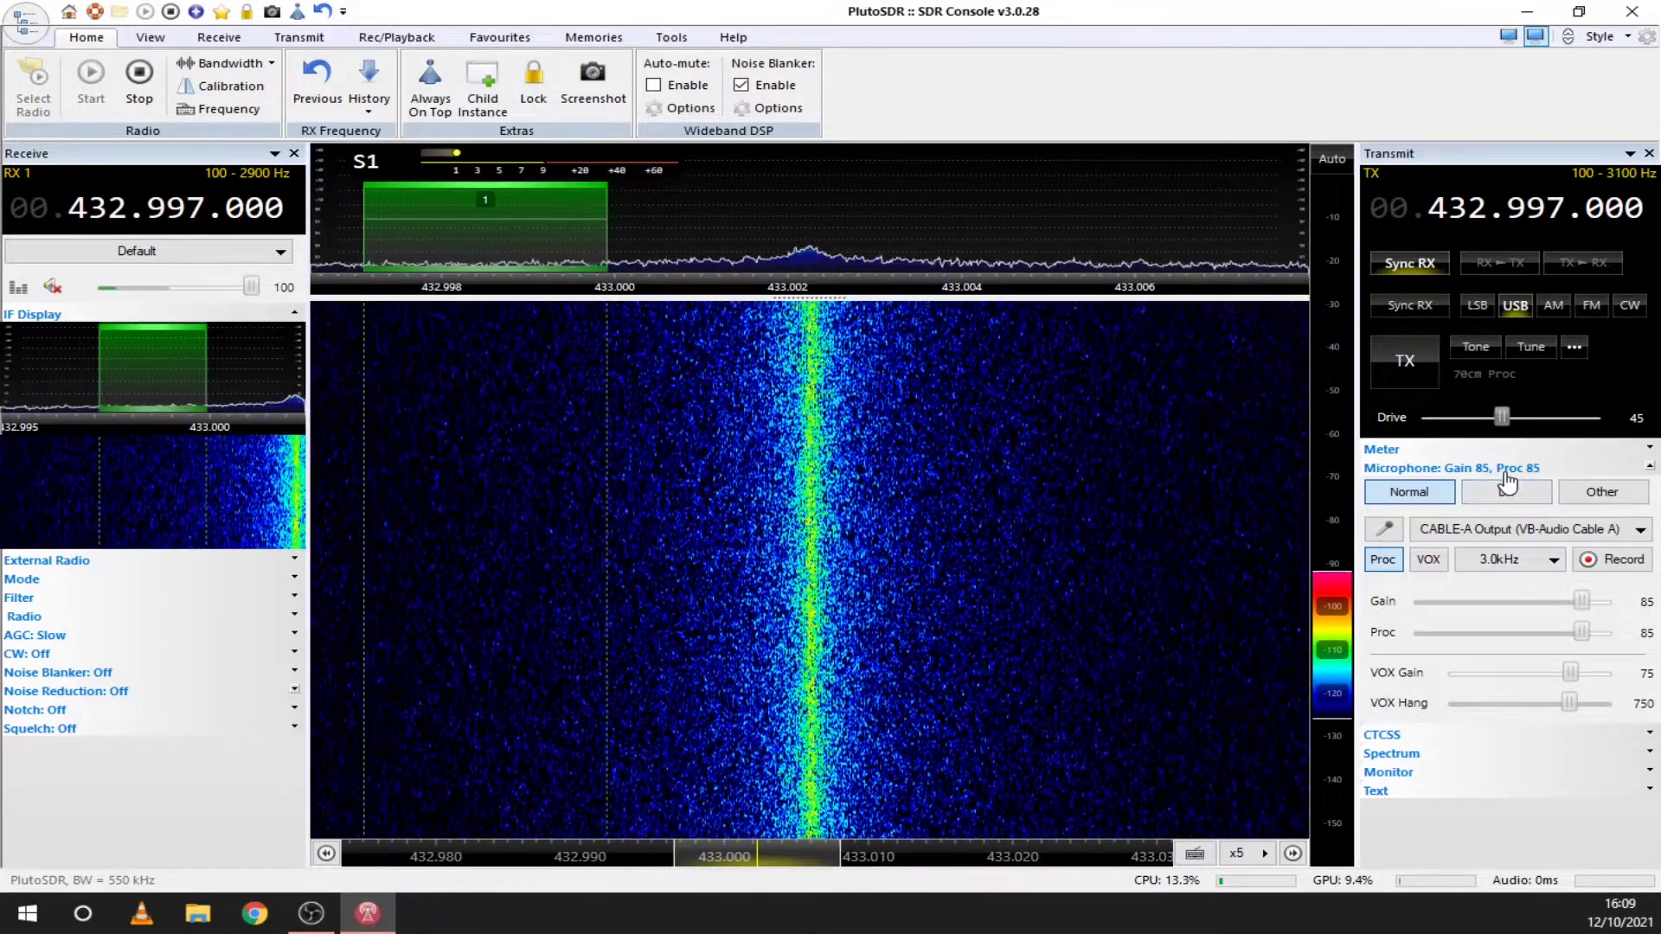
{"action": "left_click", "coordinate": [1451, 467]}
{"action": "left_click", "coordinate": [1375, 542]}
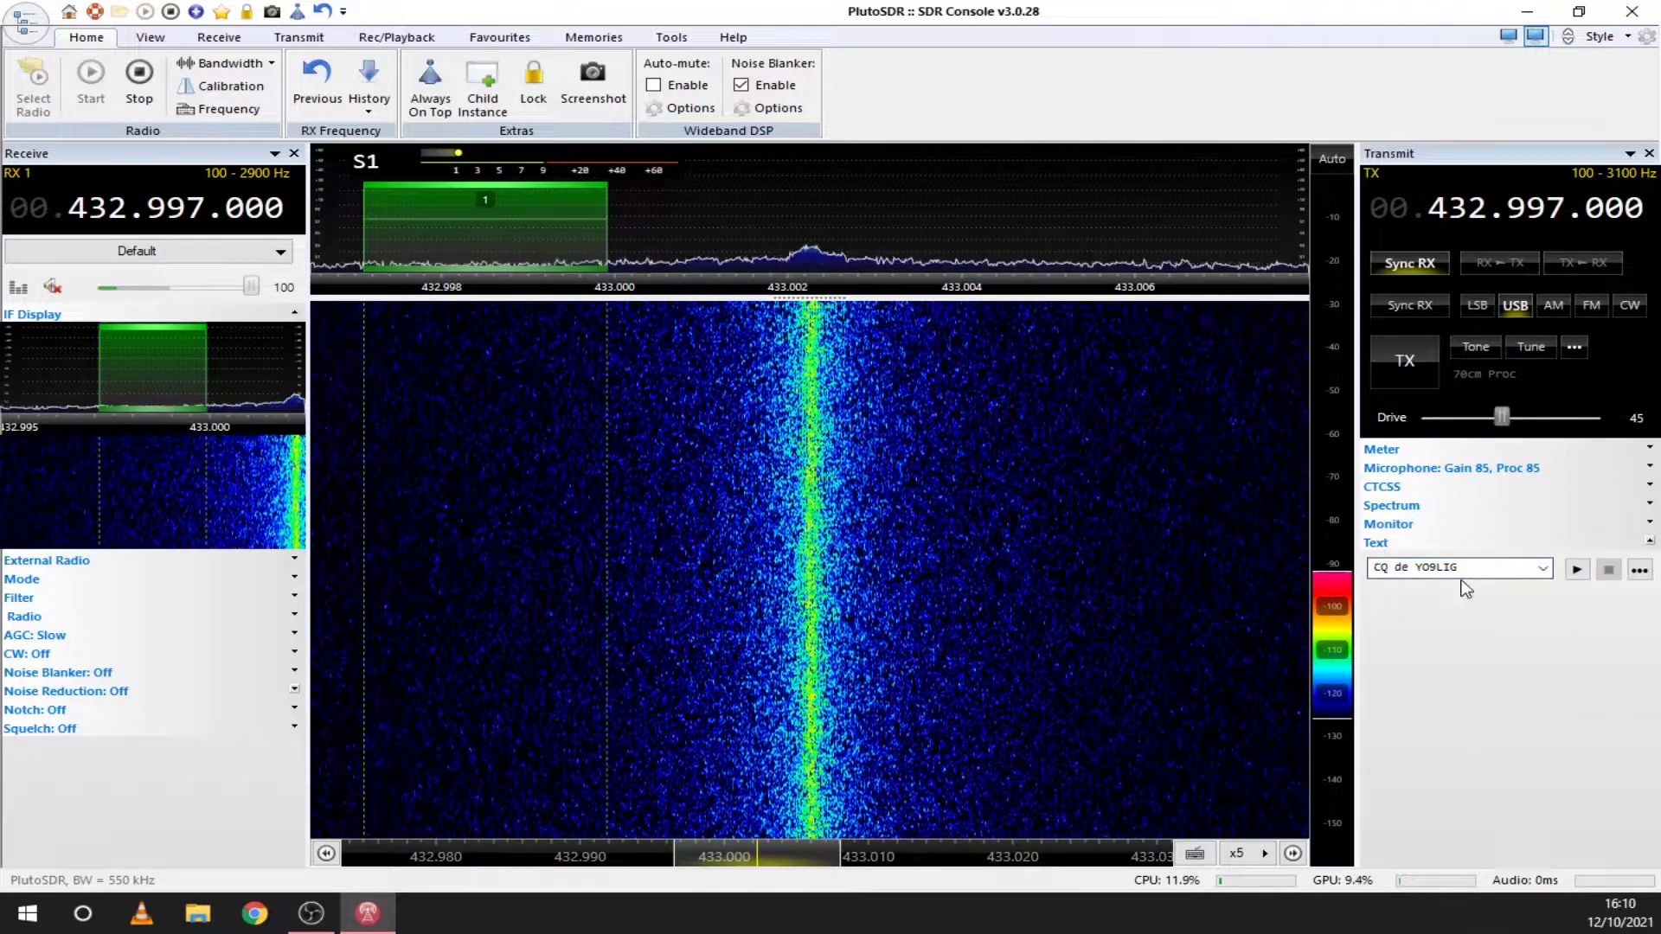
{"action": "left_click", "coordinate": [1638, 572]}
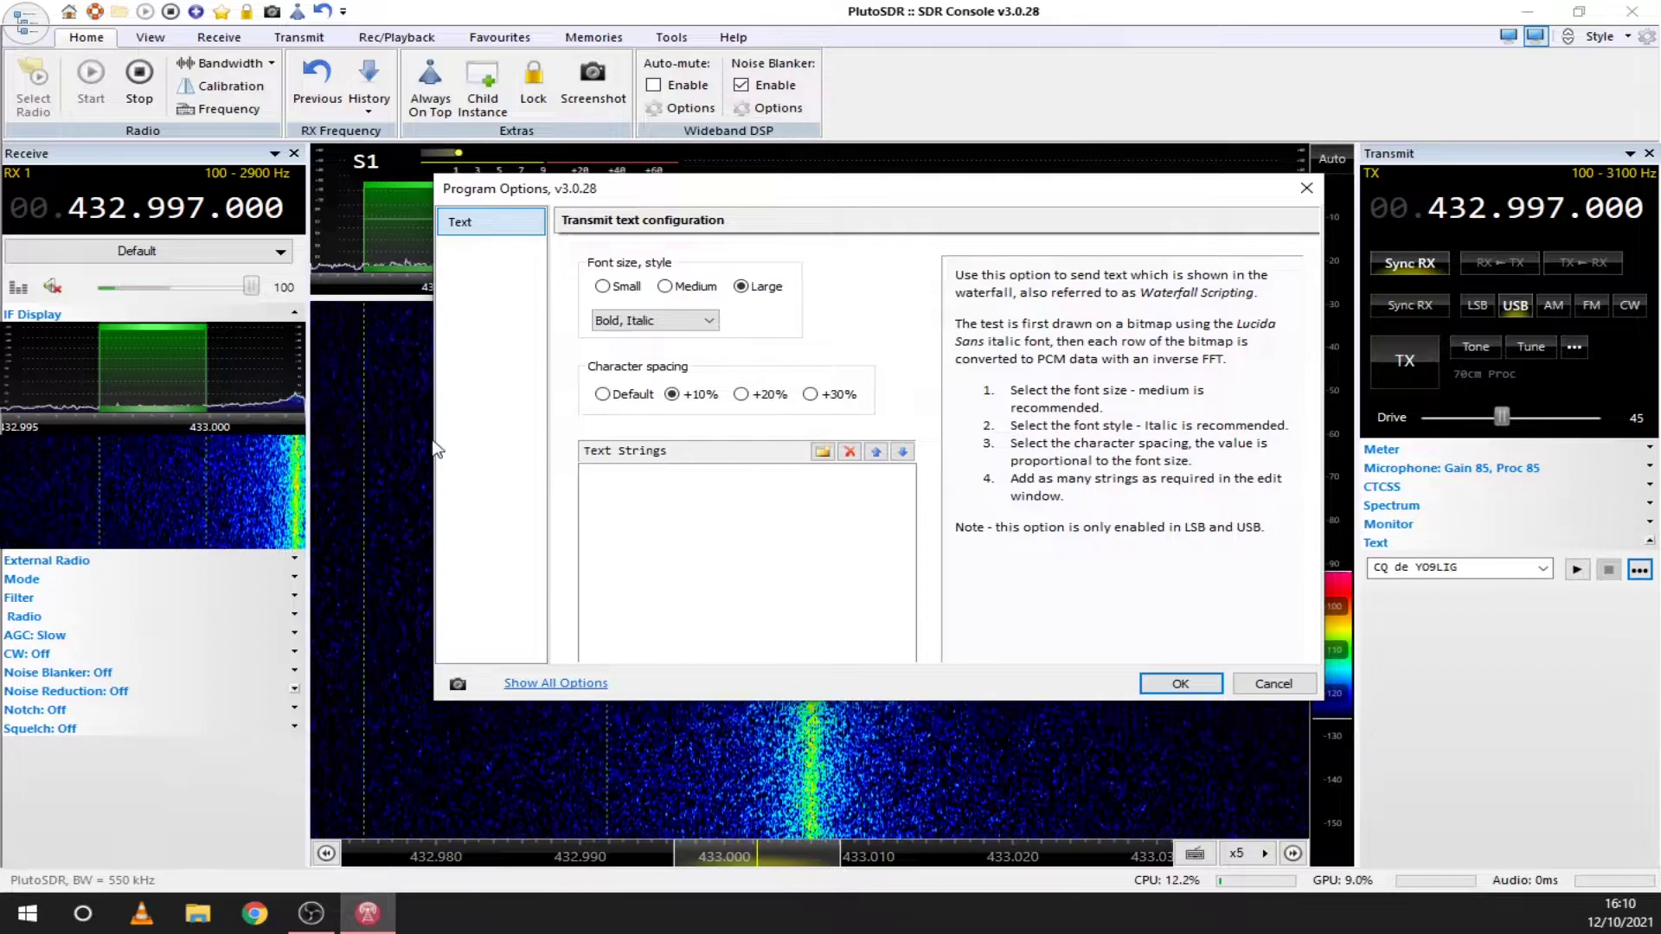
- Transmit the 'CQ de YO9LIG' text message to paint it on the waterfall
{"action": "left_click", "coordinate": [1180, 685]}
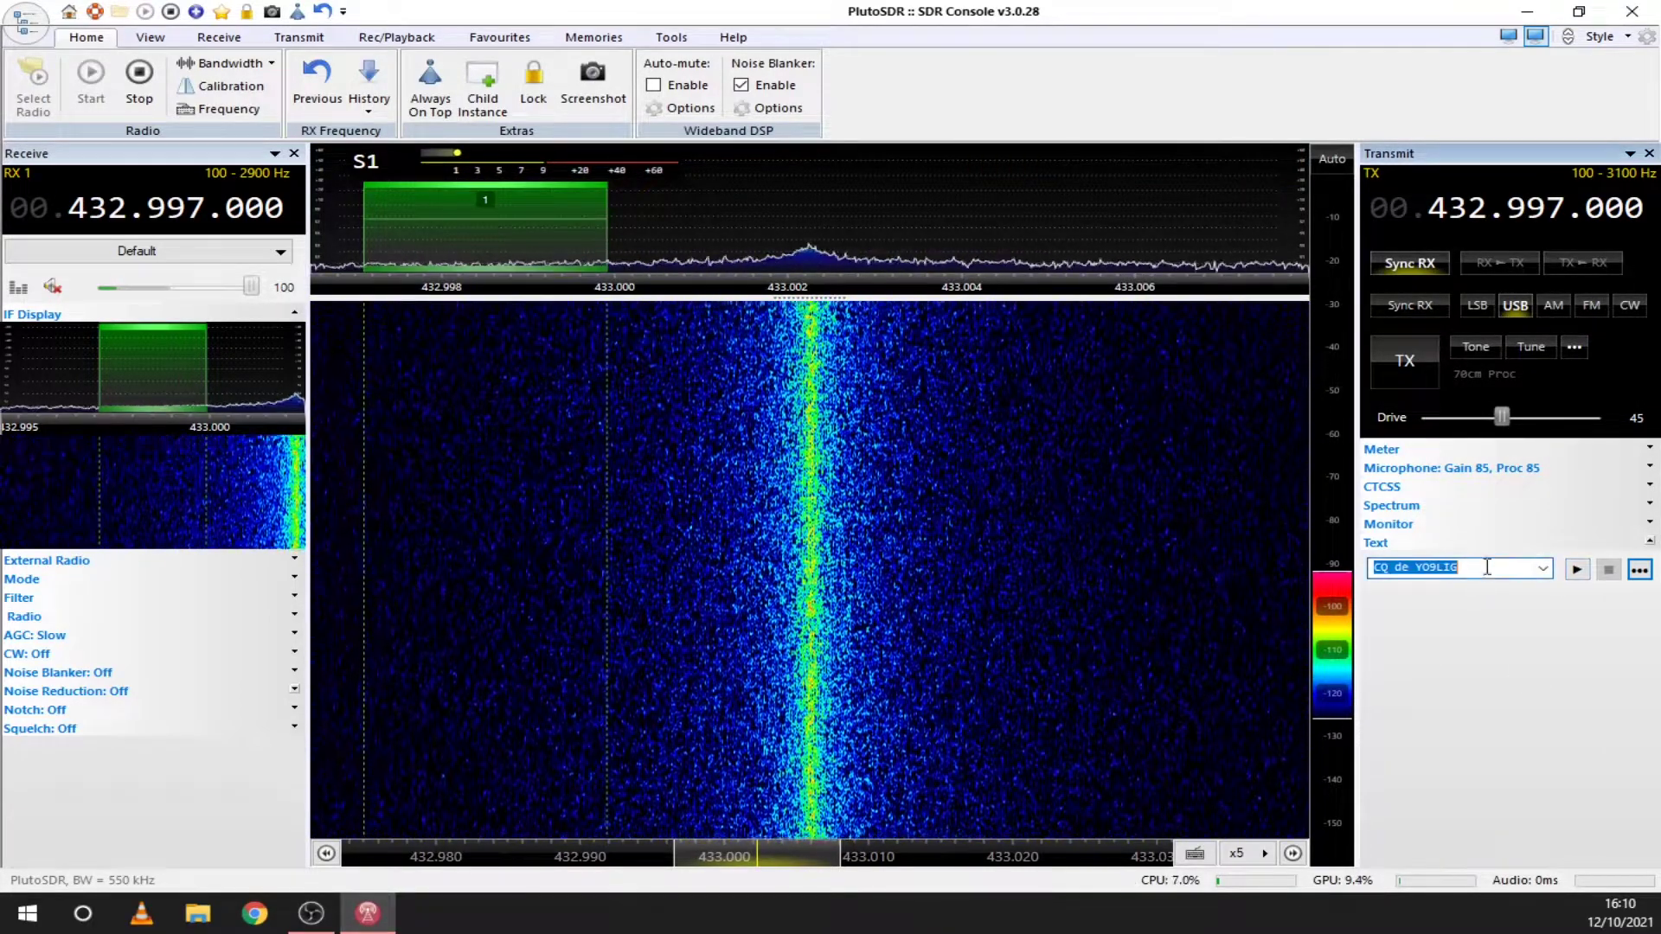
{"action": "left_click", "coordinate": [1542, 567]}
{"action": "left_click", "coordinate": [1433, 630]}
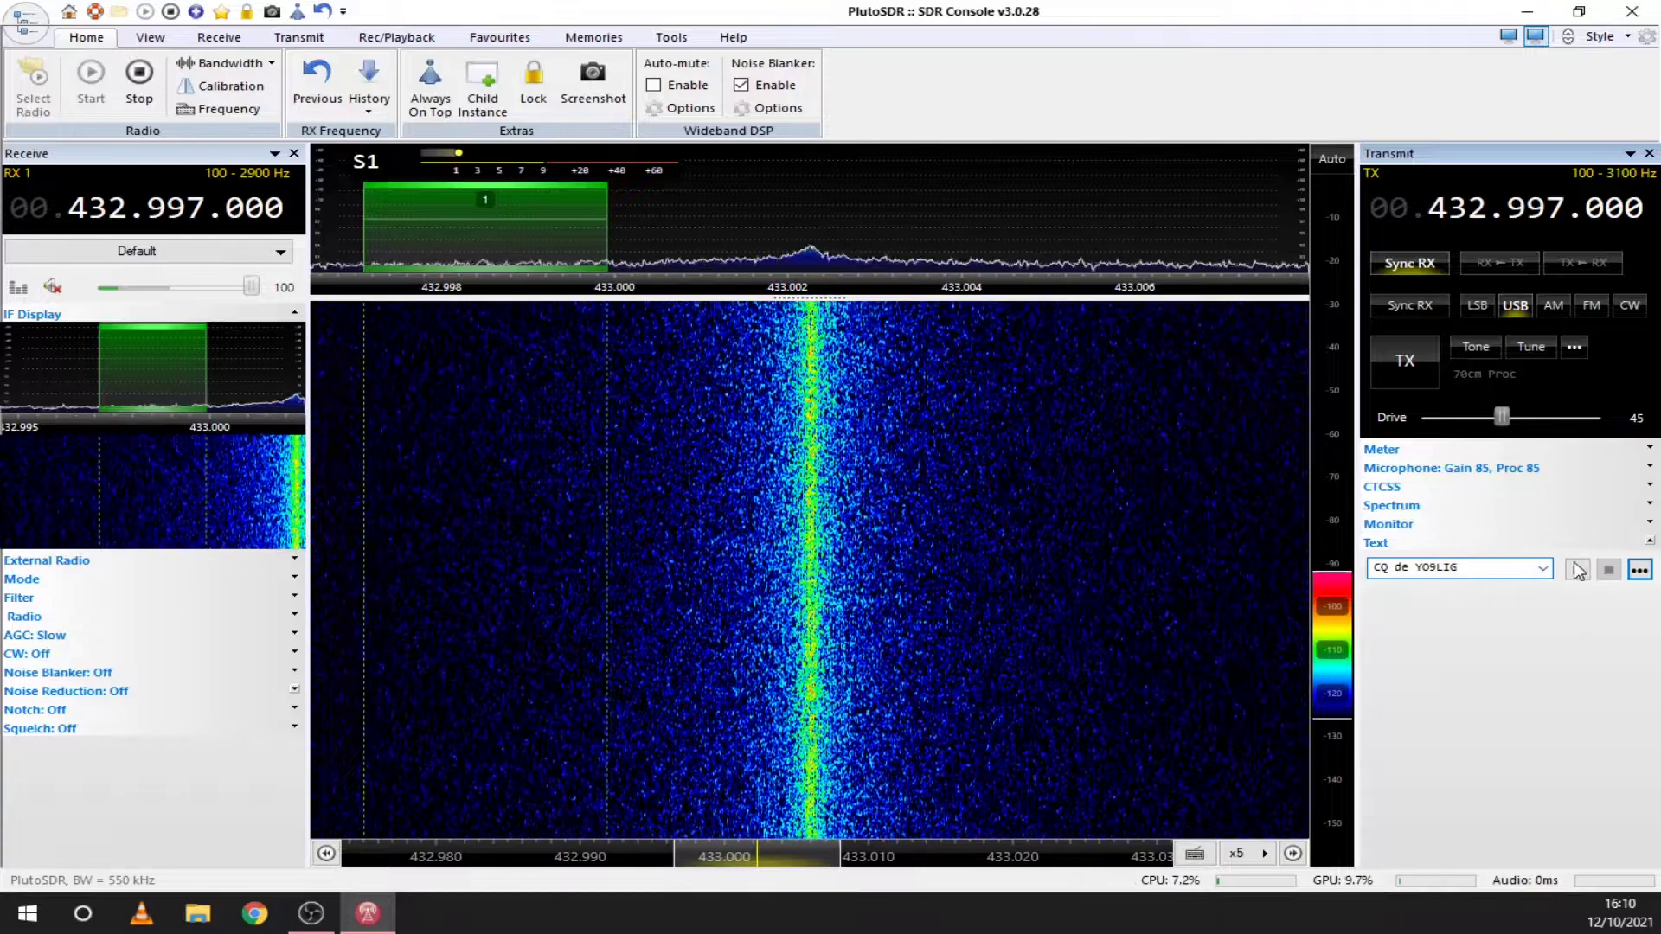
{"action": "left_click", "coordinate": [1575, 569]}
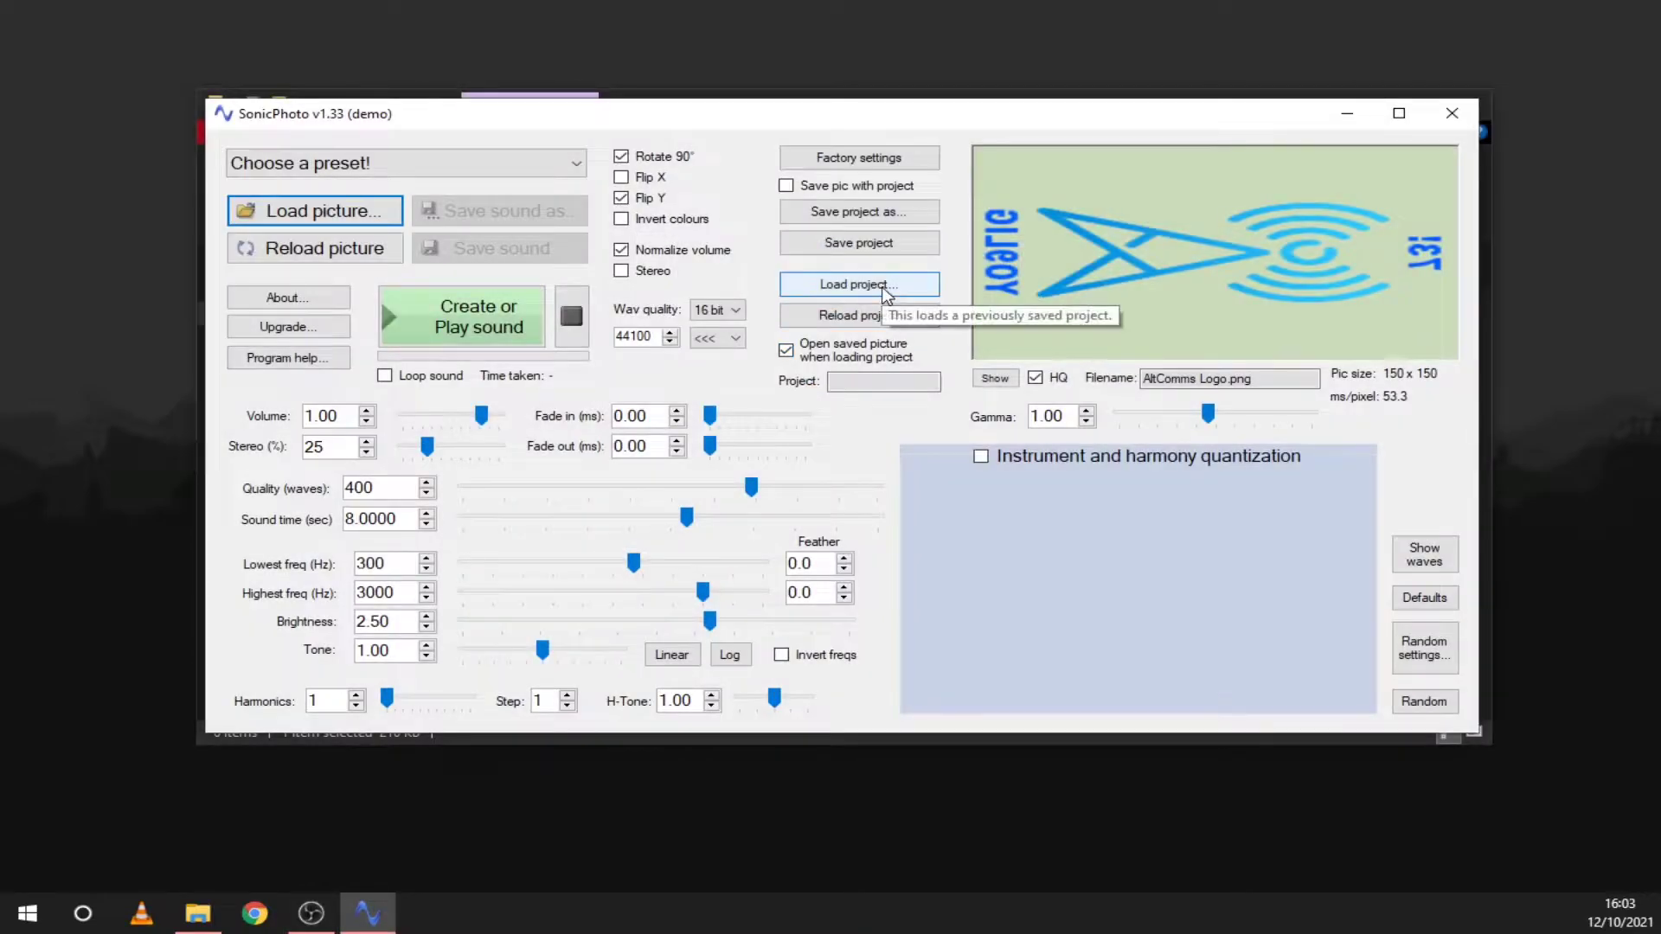
- Load the 'Spectrum Painting Settings.spo' project from the Desktop
{"action": "left_click", "coordinate": [886, 287]}
{"action": "left_click", "coordinate": [850, 318]}
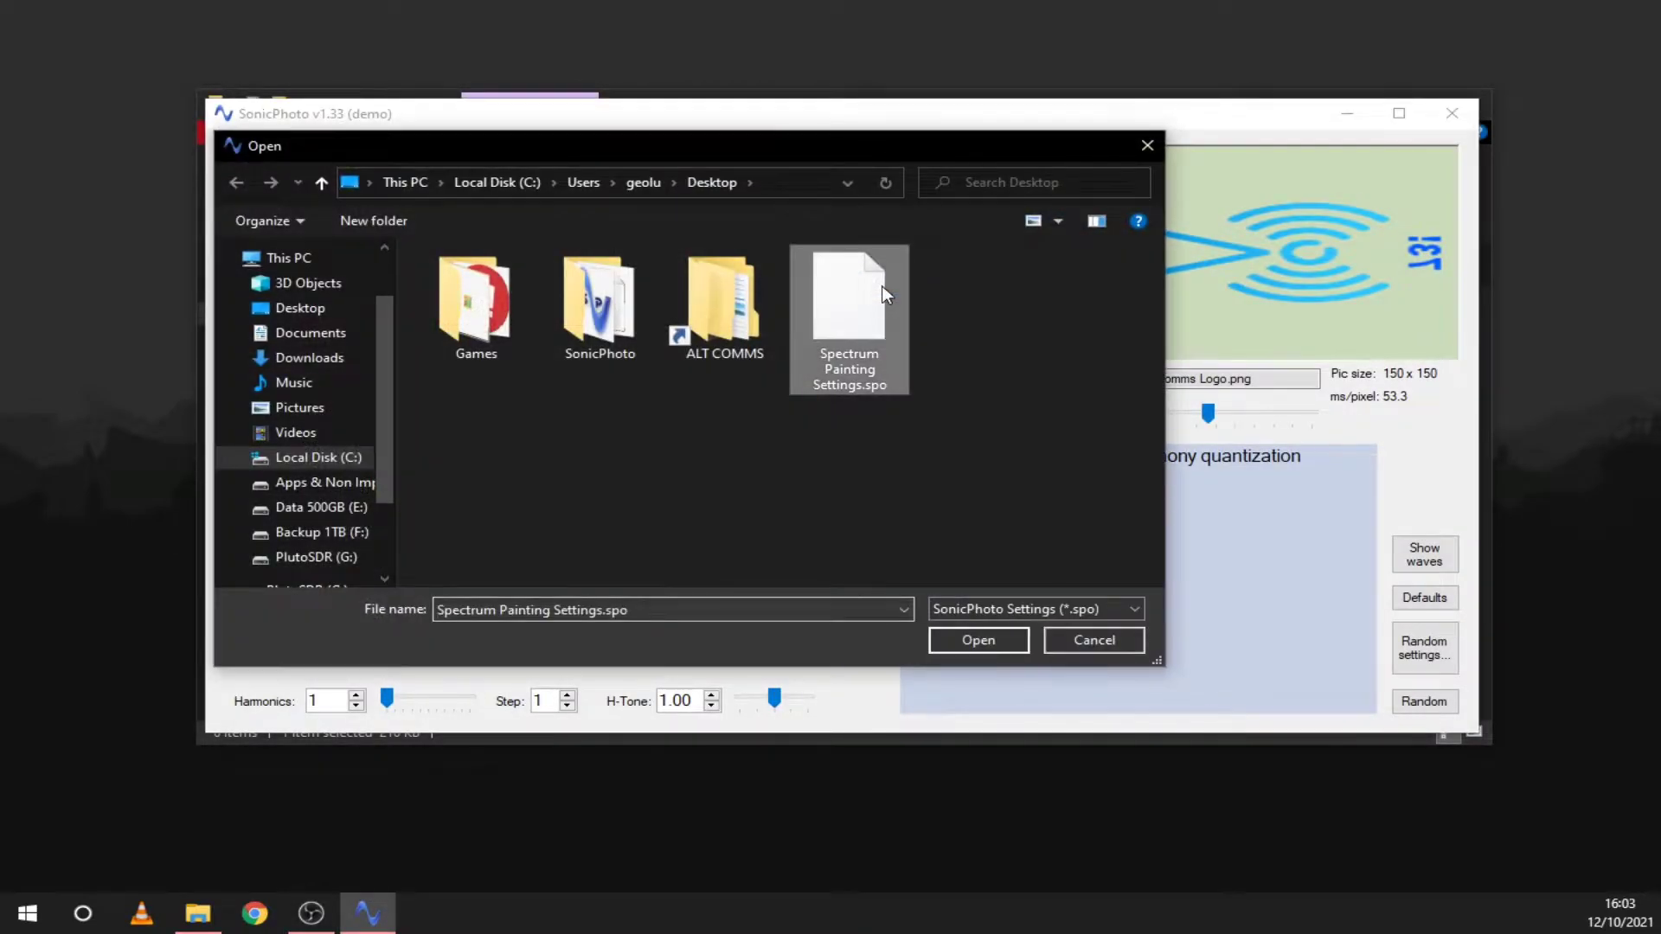
{"action": "left_click", "coordinate": [964, 645]}
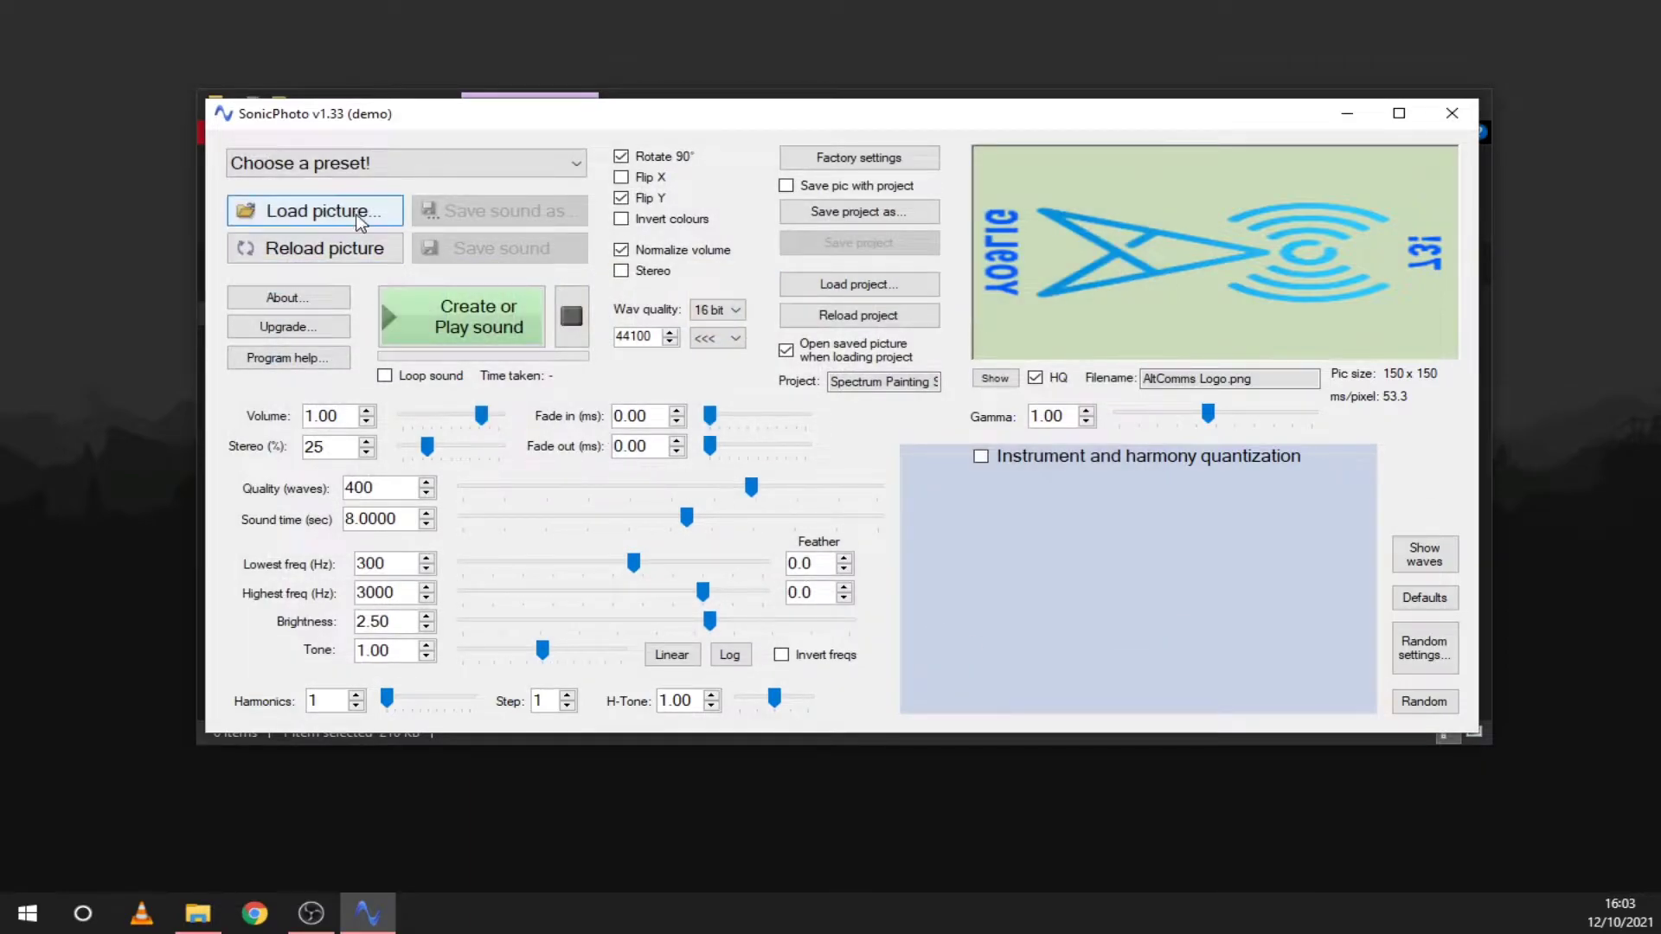
- Load Tree.png as the picture and create and play its sound
{"action": "left_click", "coordinate": [315, 210]}
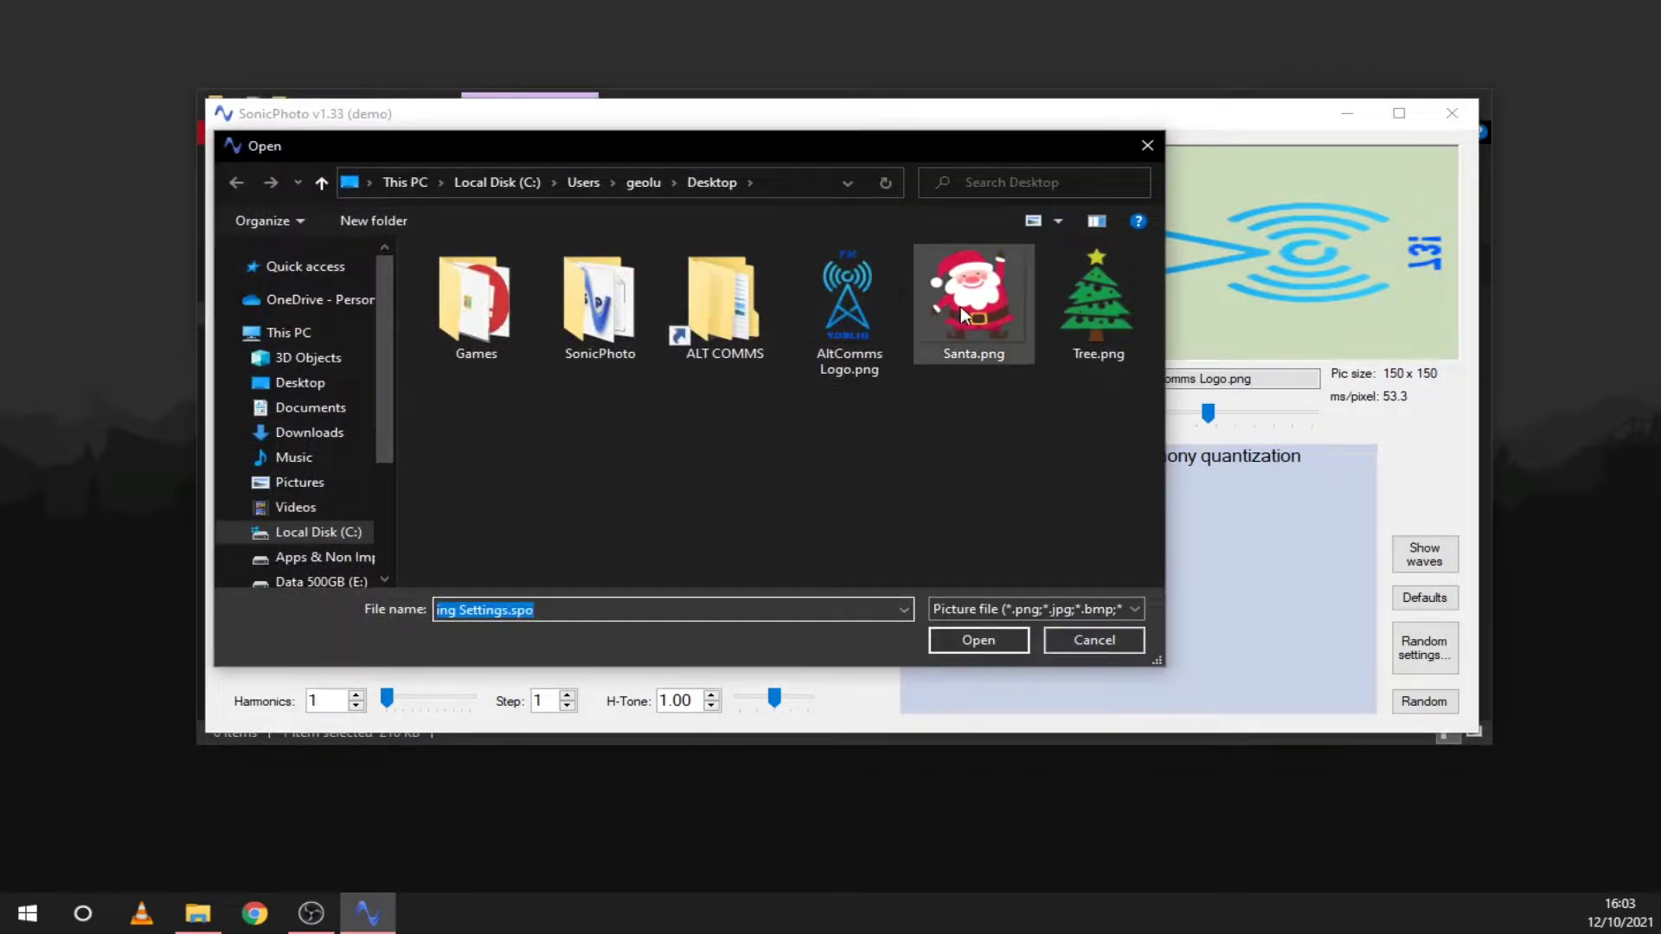
{"action": "left_click", "coordinate": [1098, 306]}
{"action": "left_click", "coordinate": [980, 640]}
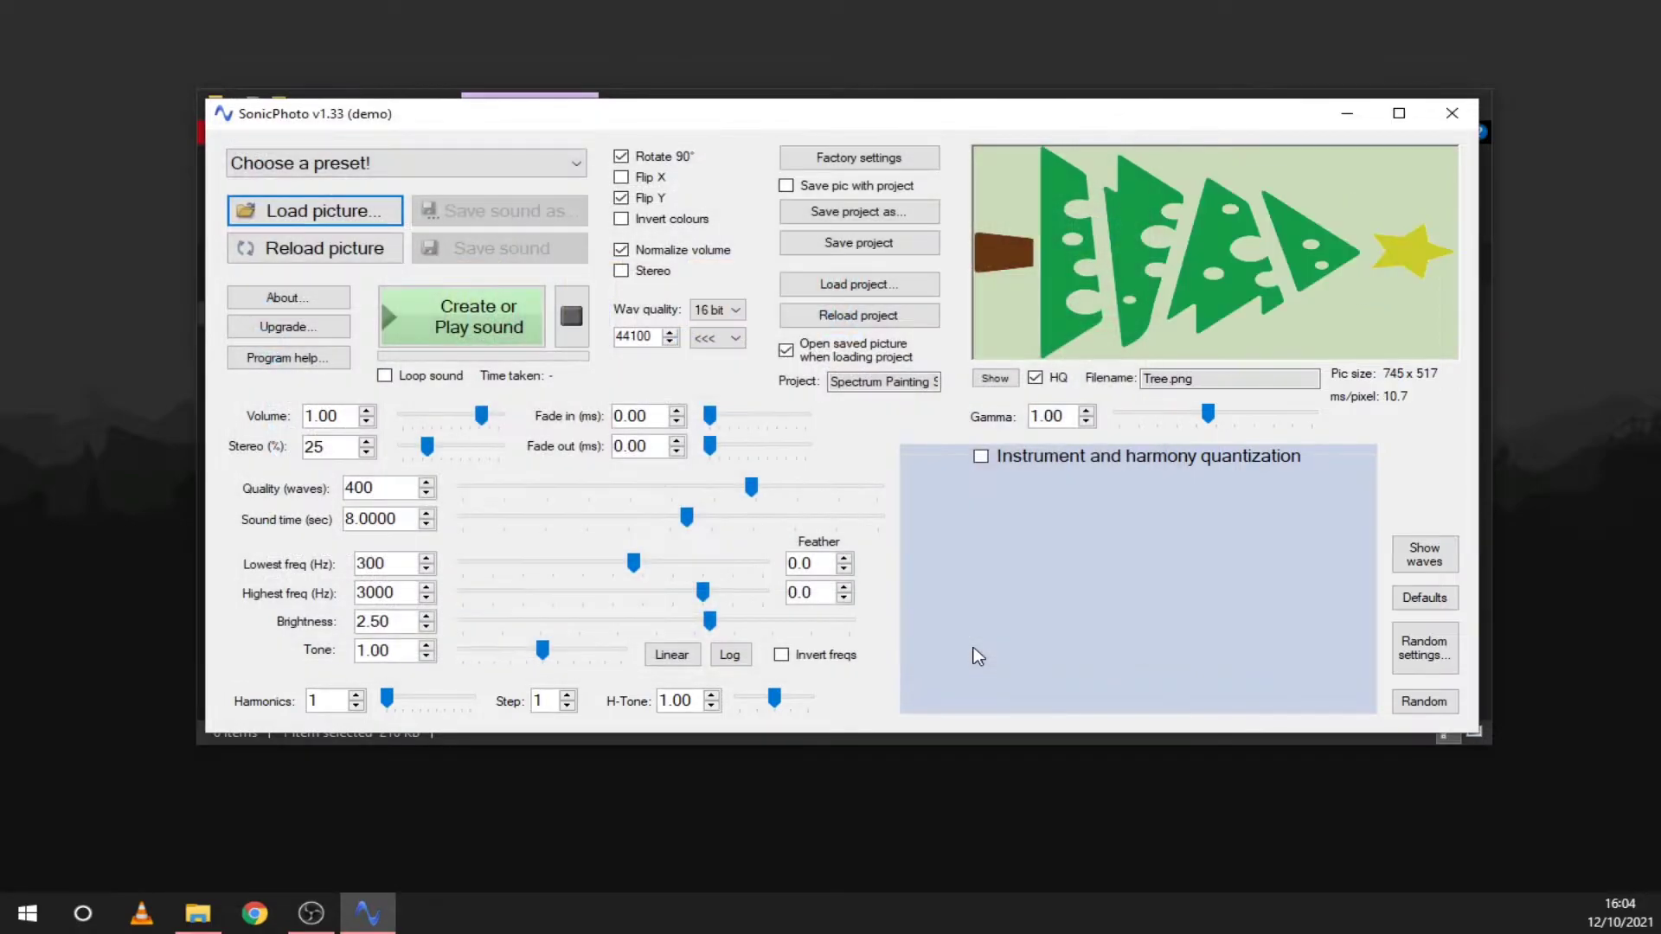
{"action": "left_click", "coordinate": [463, 312]}
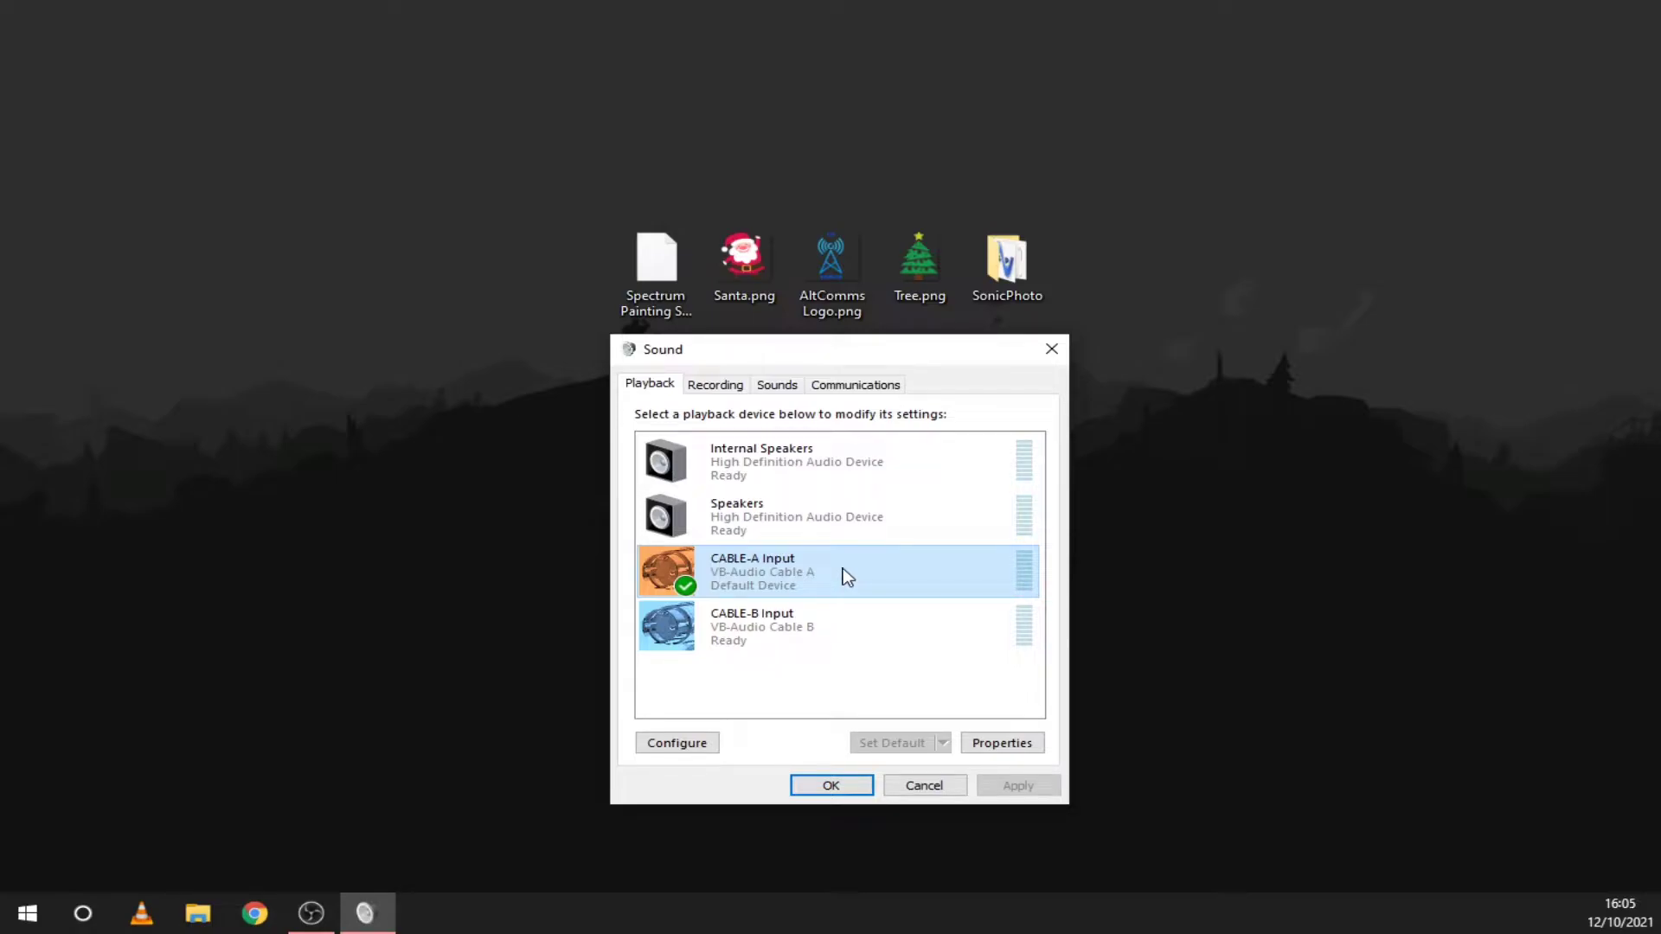
- Show the Recording devices, with CABLE-A Output as default, and select CABLE-B Output
{"action": "left_click", "coordinate": [715, 385]}
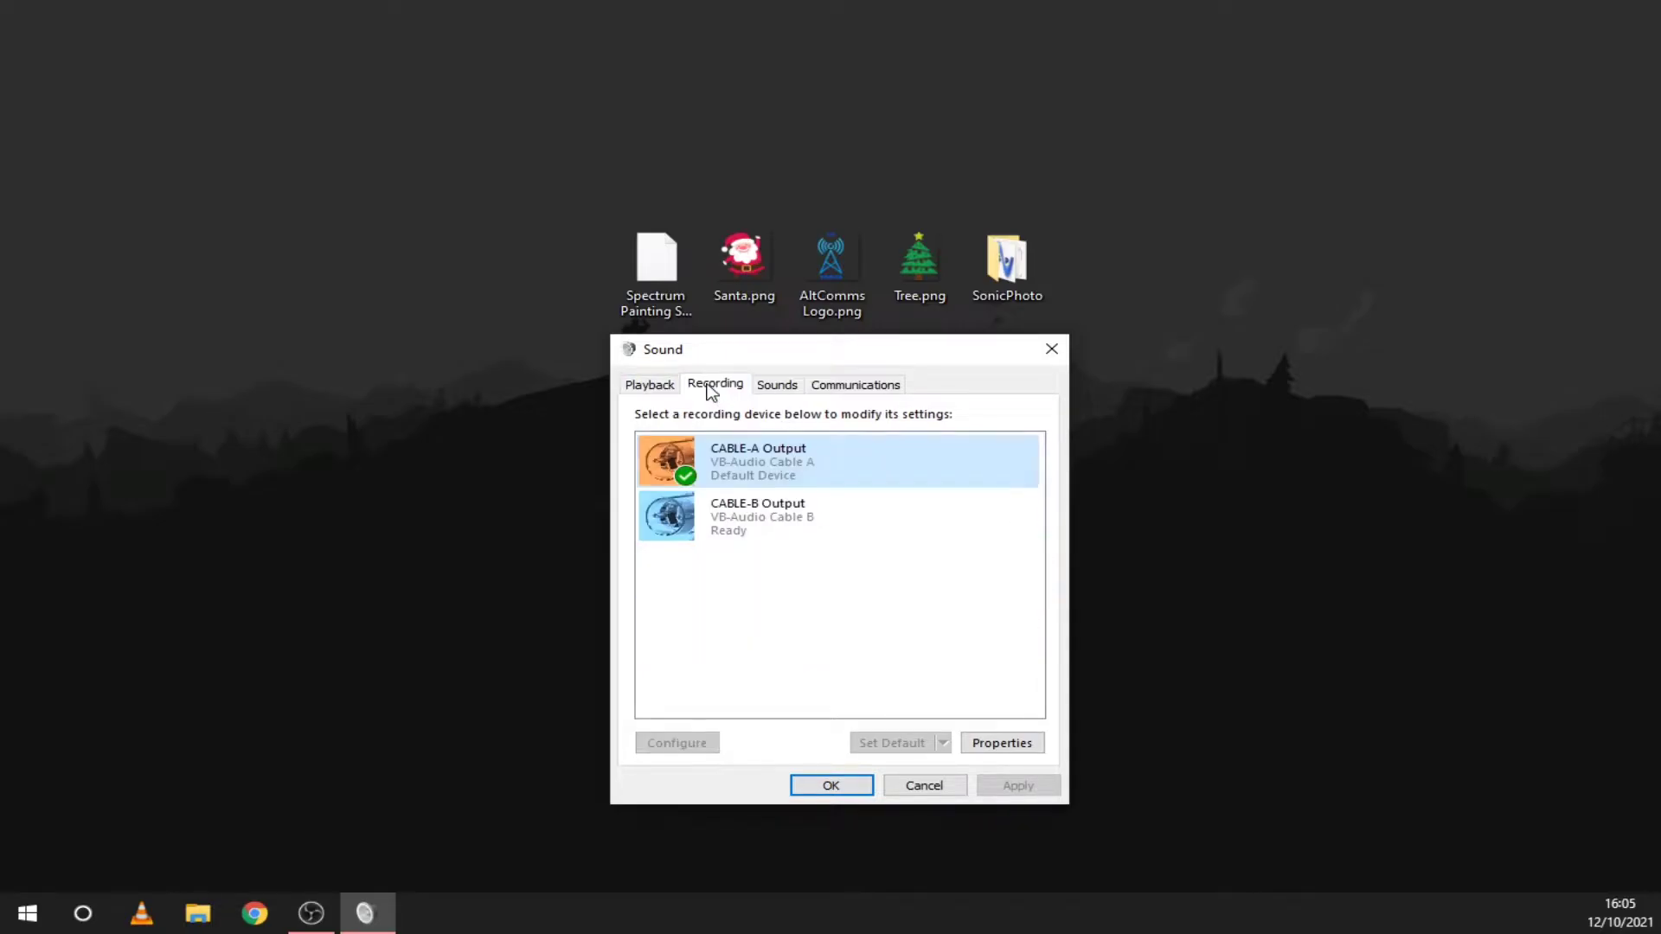
{"action": "left_click", "coordinate": [763, 506]}
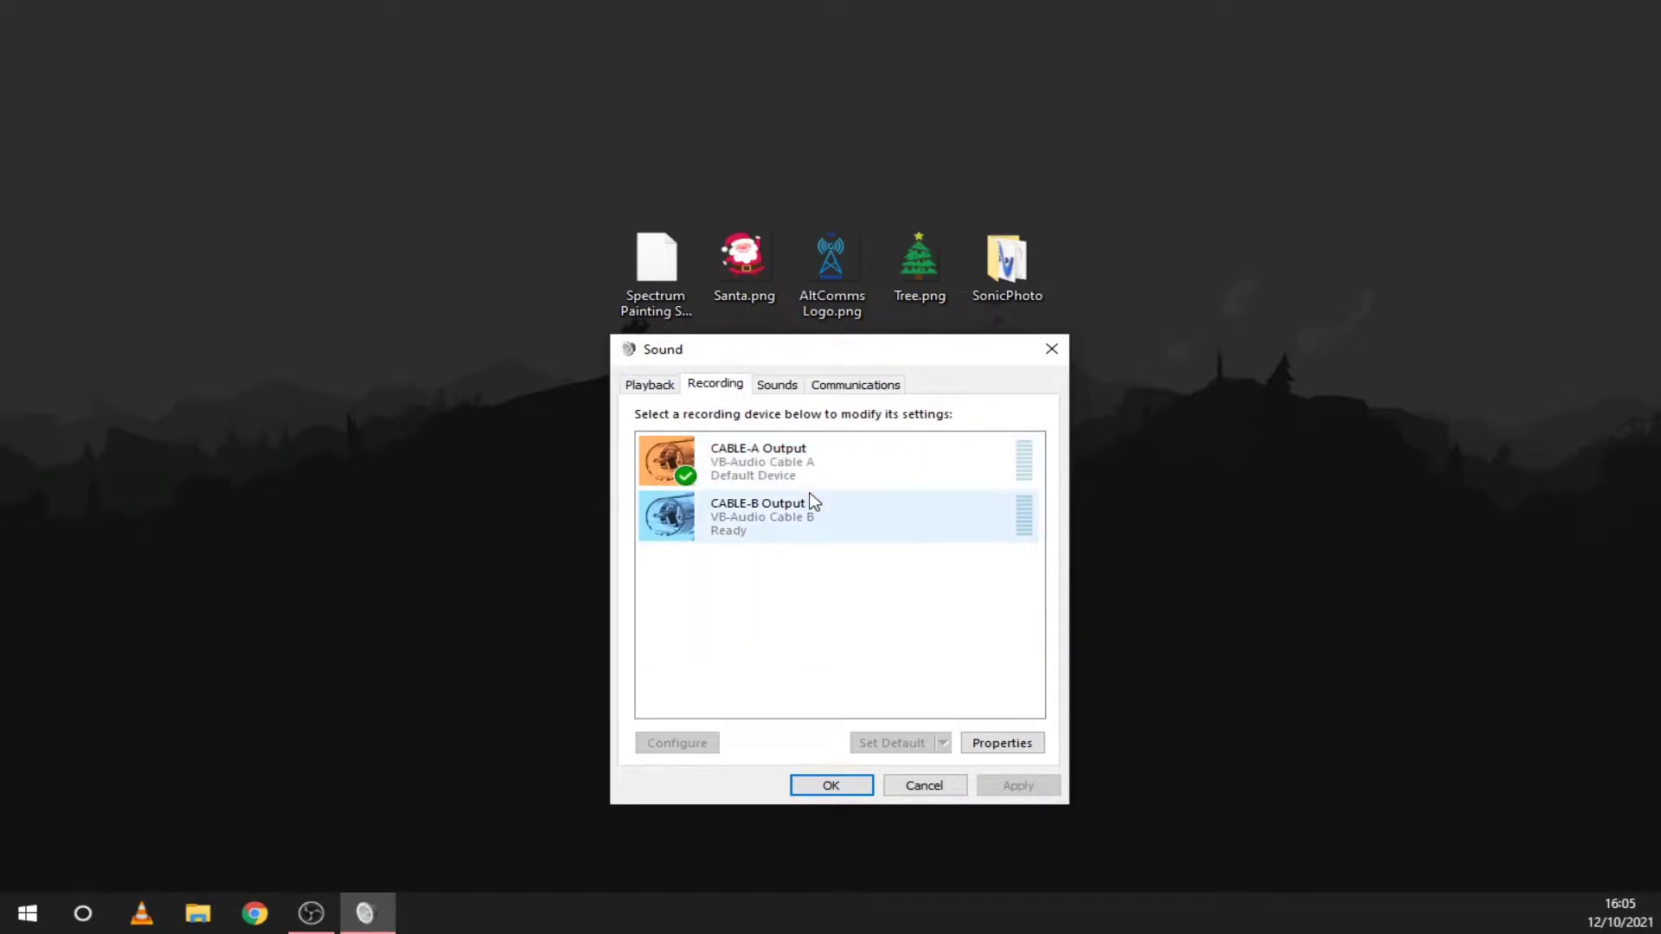